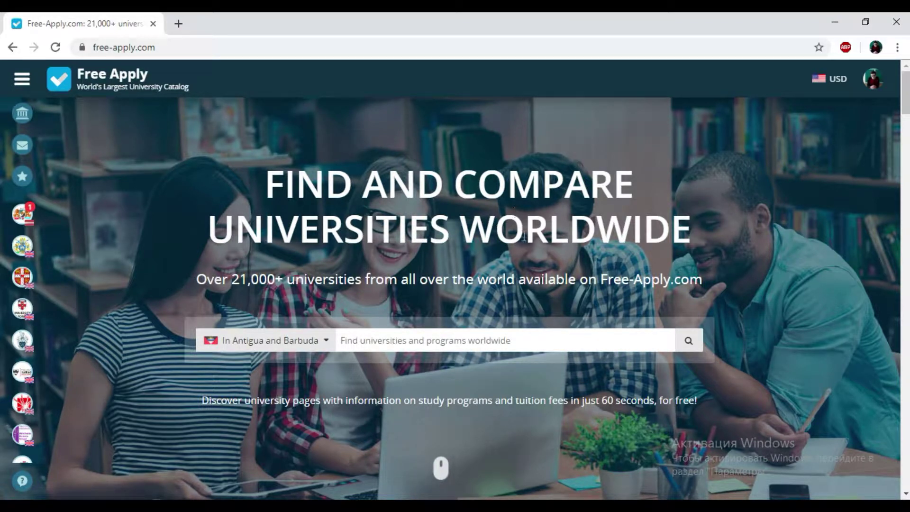
# - Set the study country to Ukraine
pyautogui.scroll(-8, 522, 235)
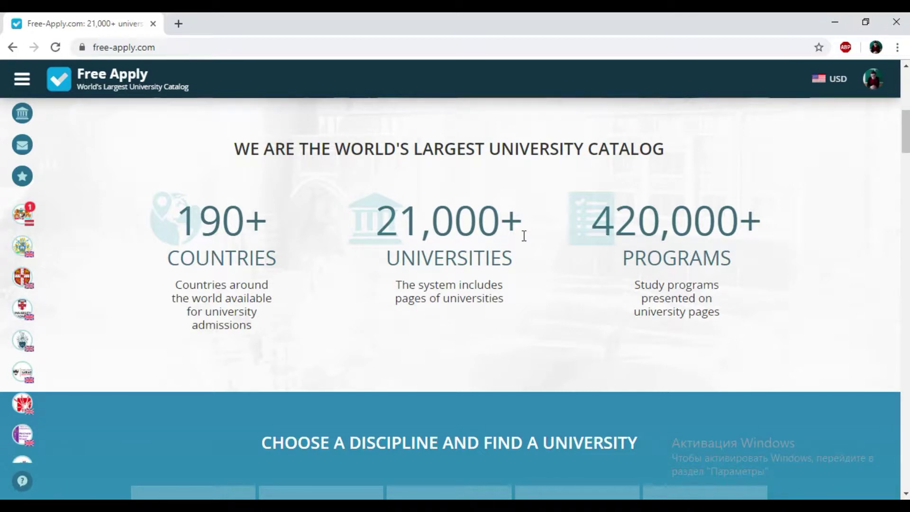
pyautogui.scroll(-4, 524, 236)
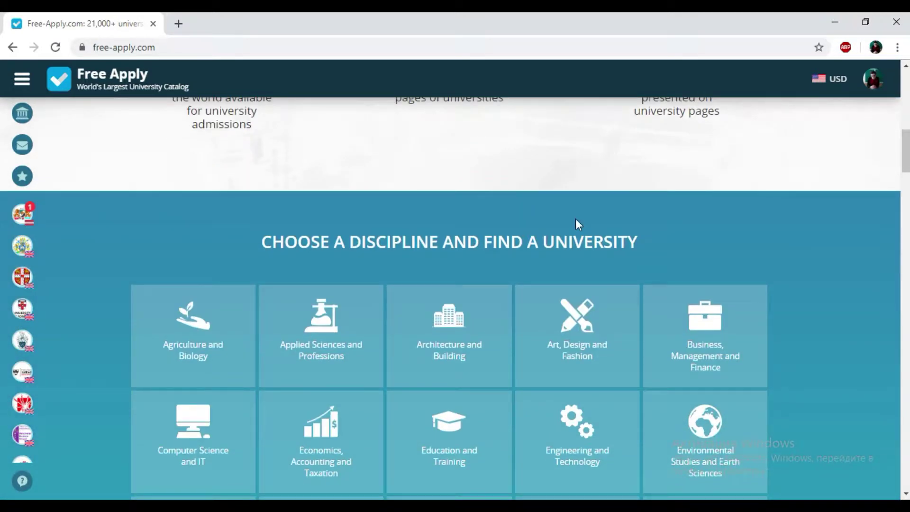
pyautogui.scroll(-4, 577, 228)
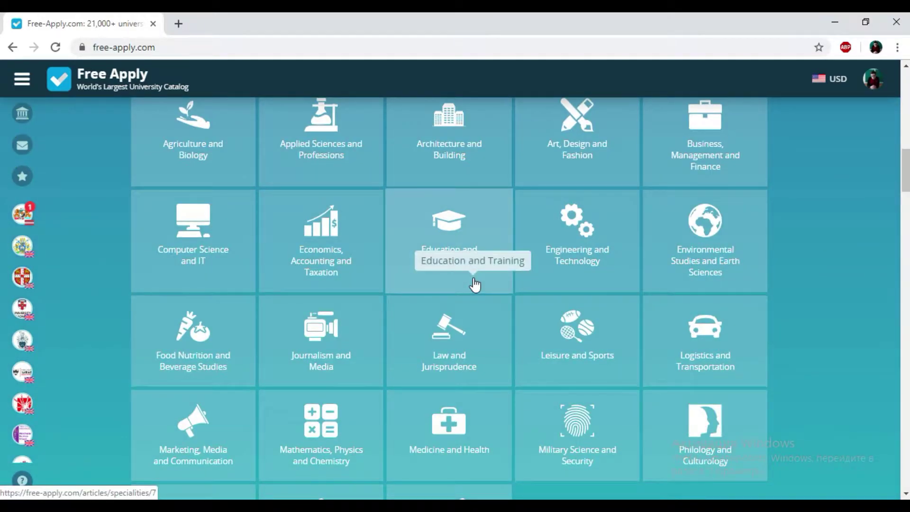
pyautogui.scroll(-5, 474, 284)
pyautogui.scroll(15, 474, 285)
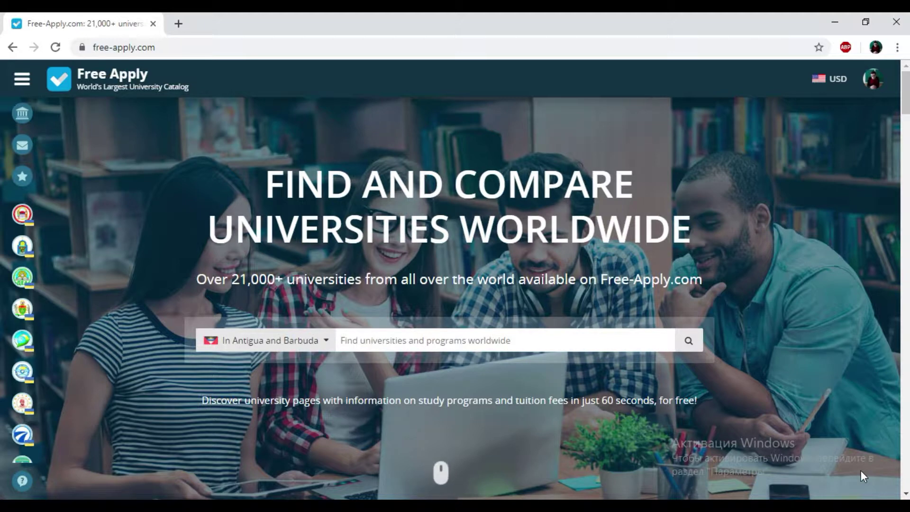
pyautogui.click(317, 340)
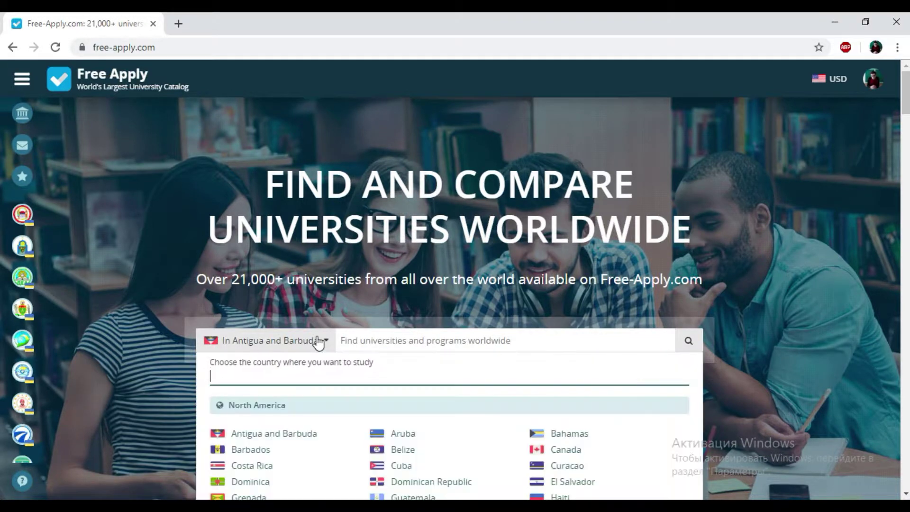
pyautogui.write('Uk')
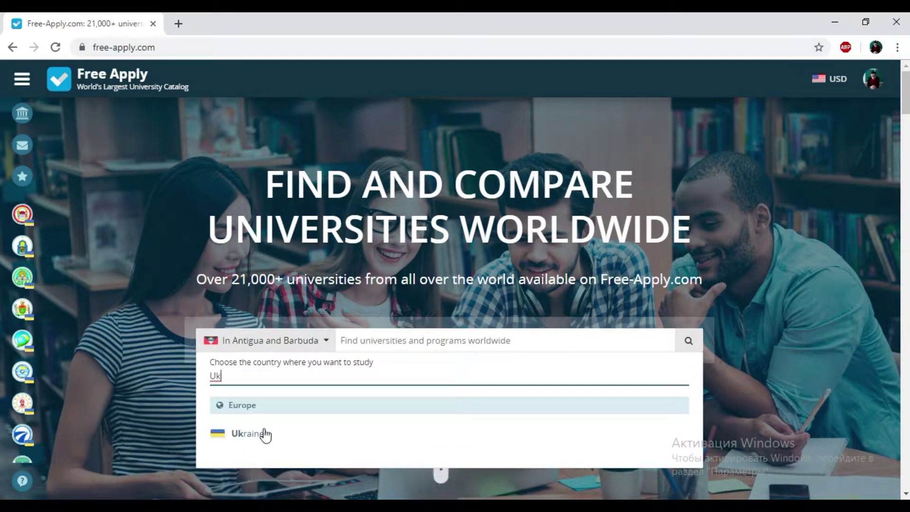
pyautogui.click(264, 433)
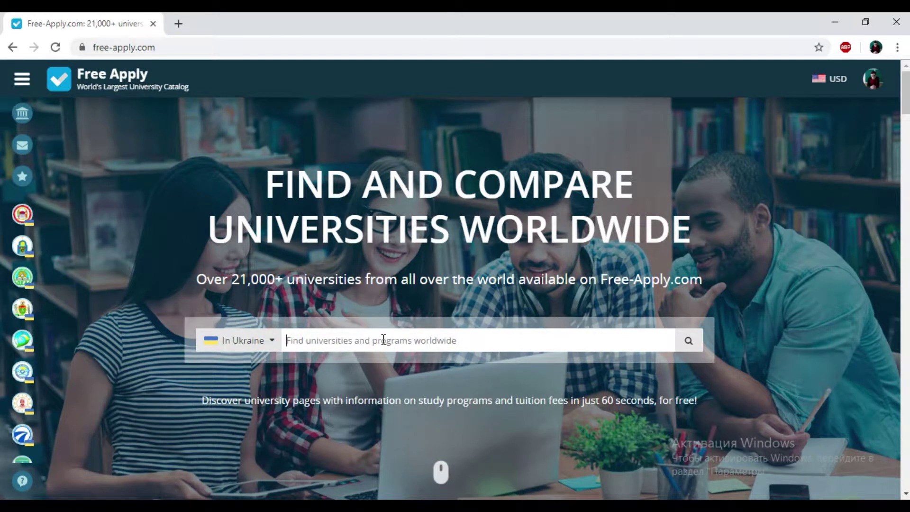
# - Search for Culturology programs using the 'Cult' suggestion
pyautogui.click(383, 340)
pyautogui.write('Cult')
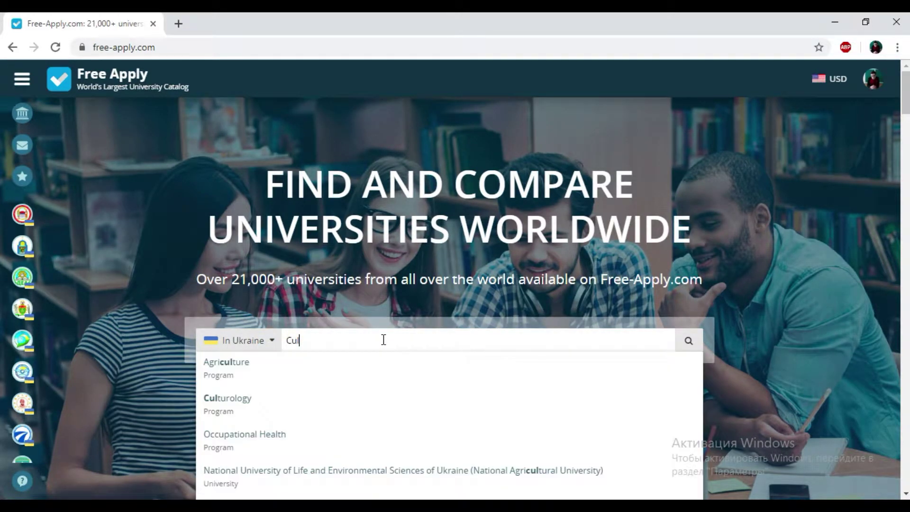
pyautogui.click(306, 412)
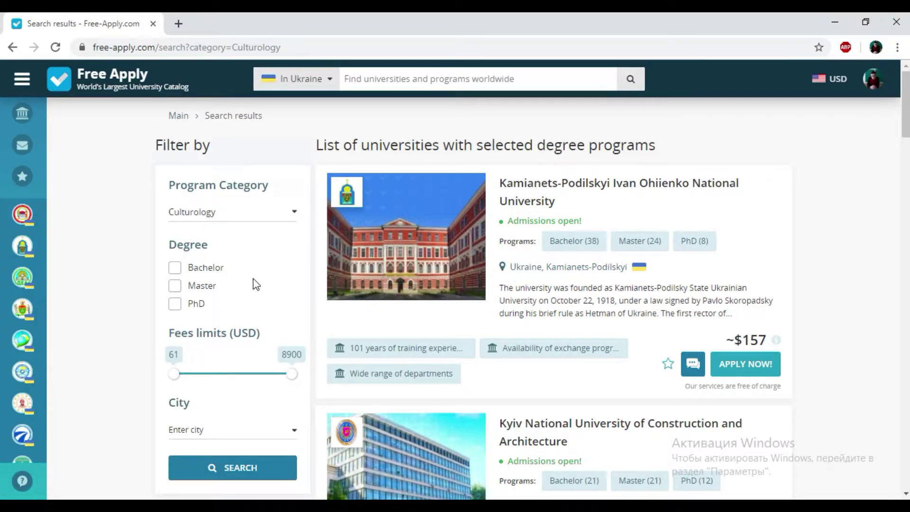
# - Filter to Bachelor with minimum fee $312, then open the Odessa Mechnikov University card
pyautogui.click(177, 268)
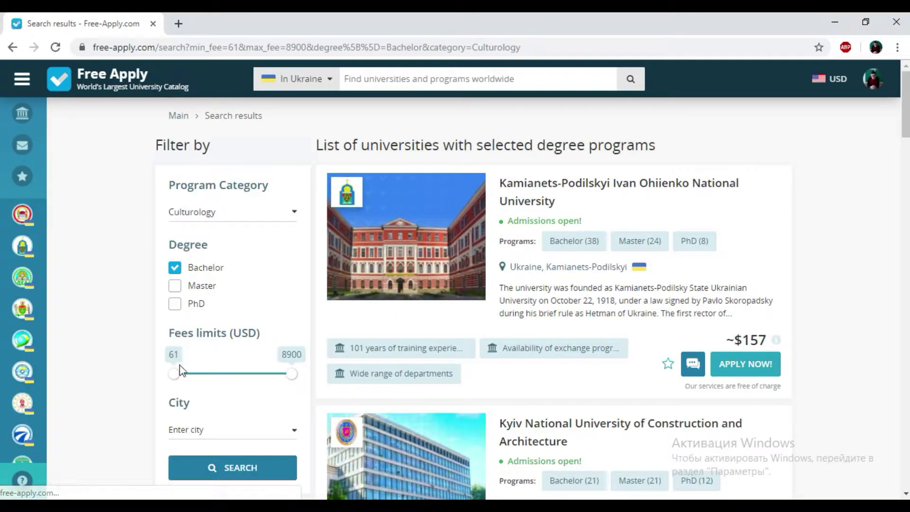
pyautogui.moveTo(177, 376); pyautogui.dragTo(179, 382)
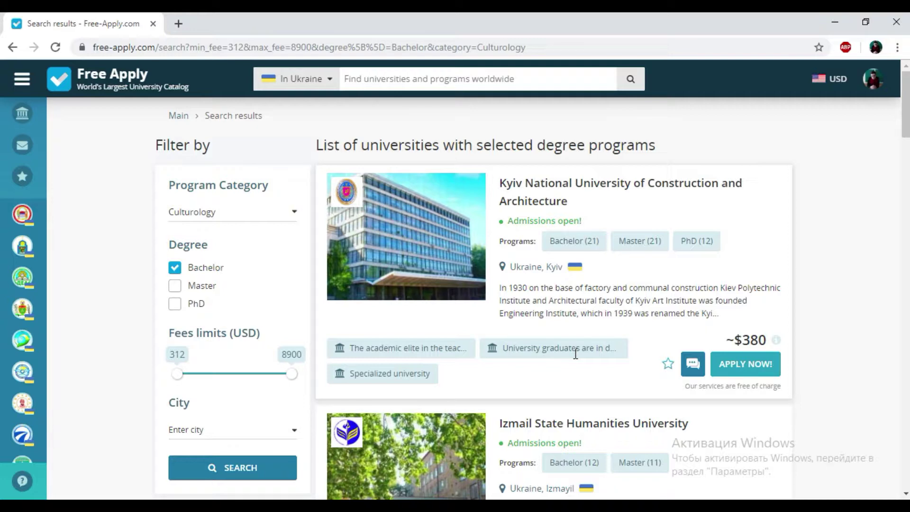
pyautogui.scroll(-3, 575, 354)
pyautogui.scroll(-11, 576, 354)
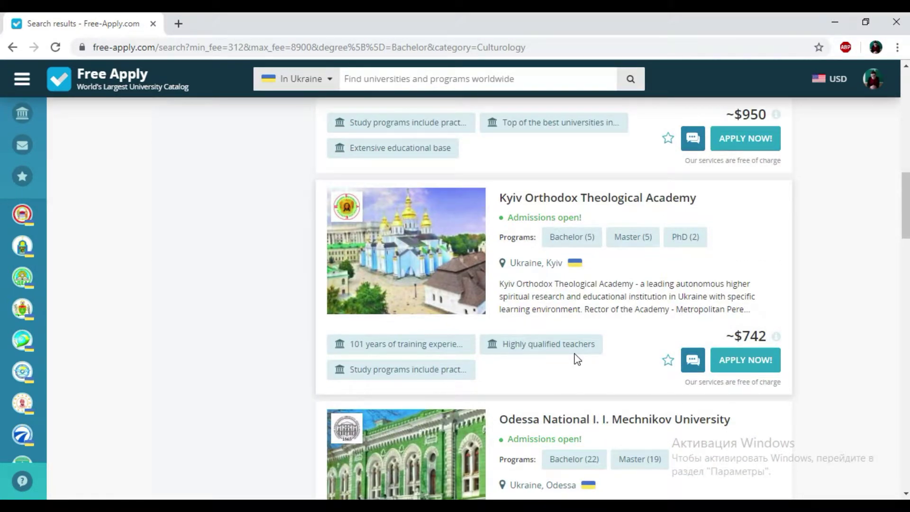
pyautogui.scroll(-1, 575, 358)
pyautogui.scroll(-4, 575, 355)
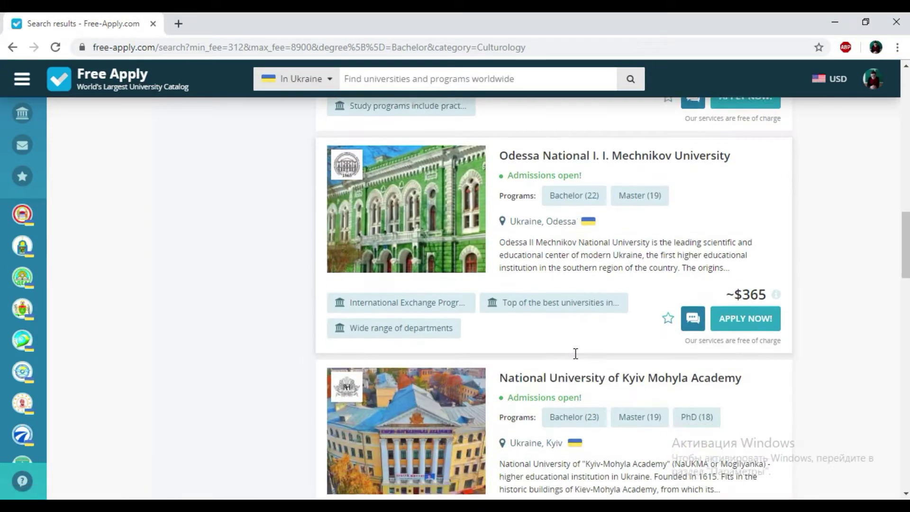
pyautogui.scroll(-3, 611, 364)
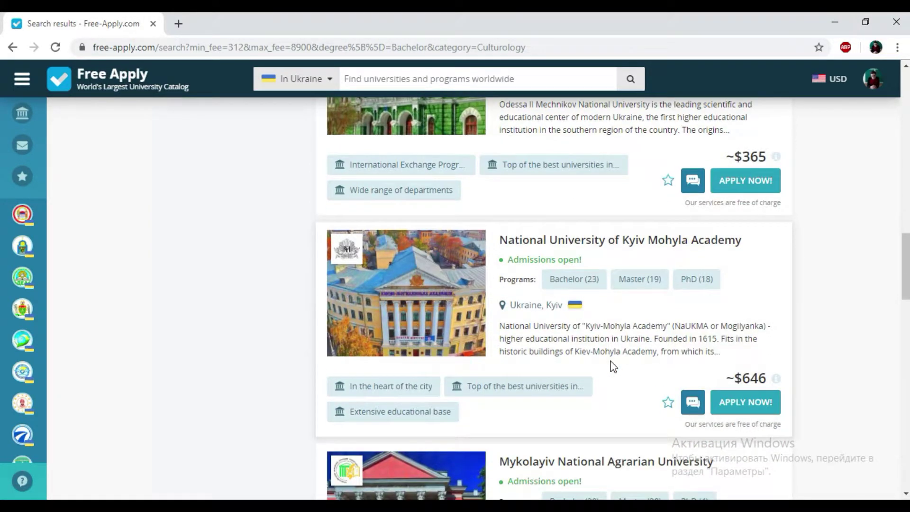
pyautogui.scroll(-1, 614, 367)
pyautogui.scroll(5, 614, 367)
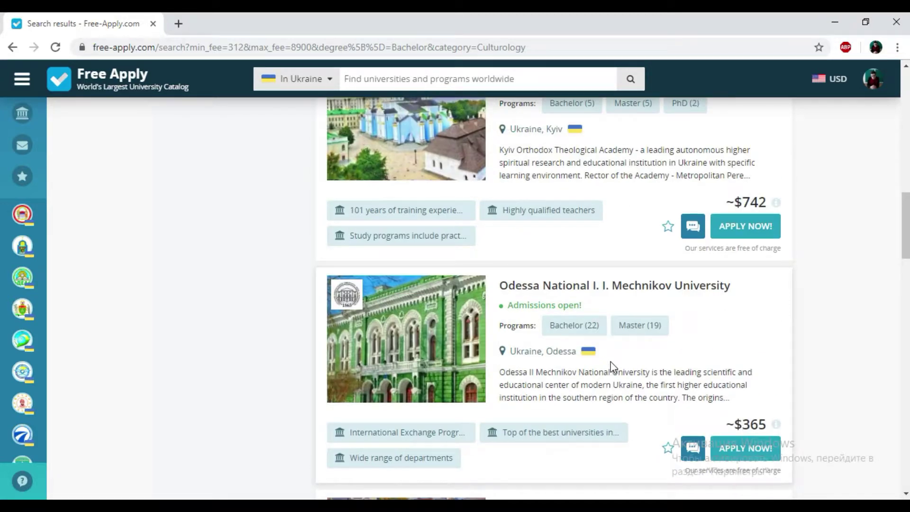
pyautogui.click(587, 286)
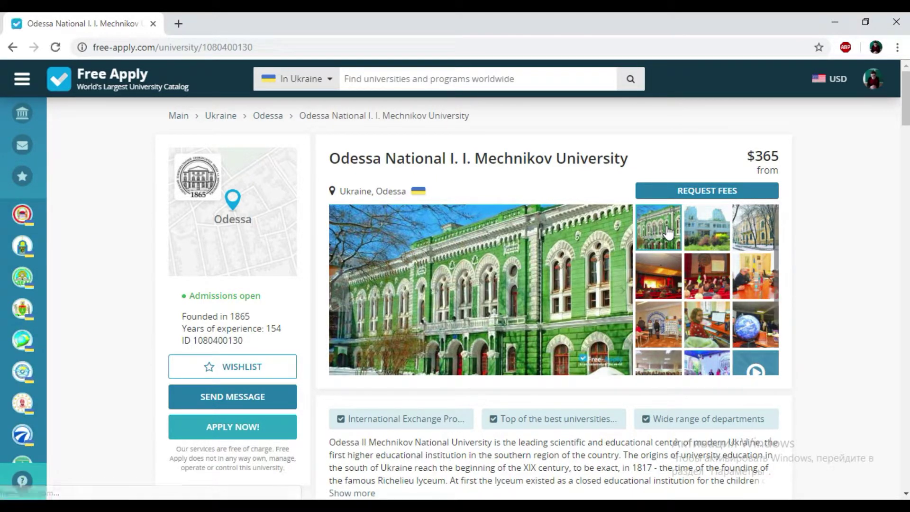
# - Under Culturology, tick Bachelor of Culturology and open its About page
pyautogui.scroll(-3, 539, 297)
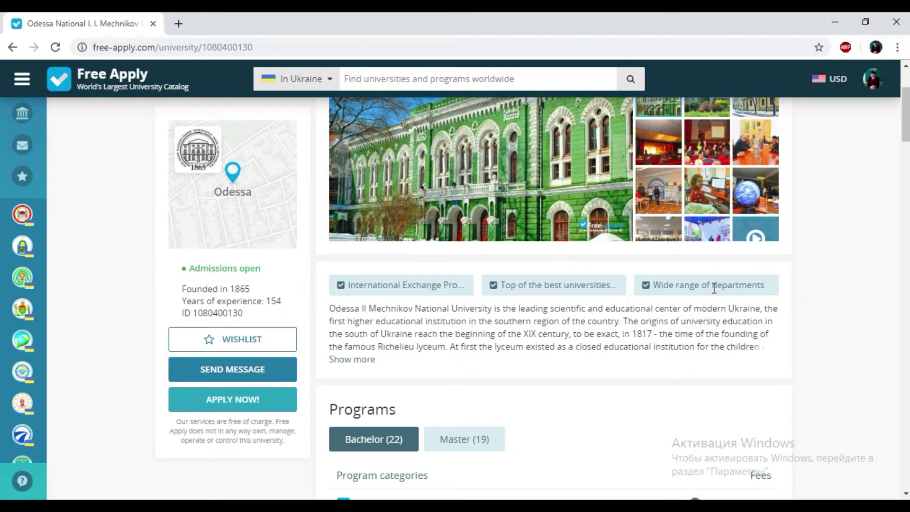
pyautogui.scroll(-3, 617, 287)
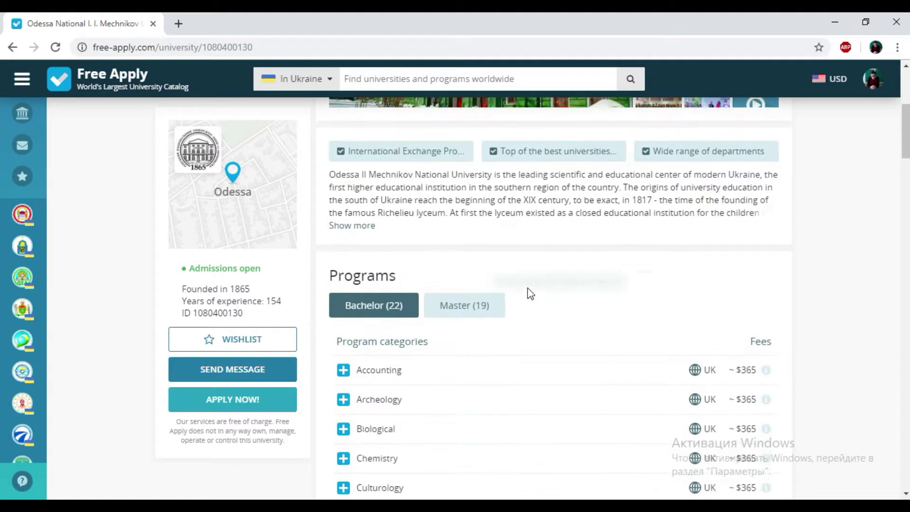
pyautogui.click(355, 228)
pyautogui.scroll(-4, 530, 276)
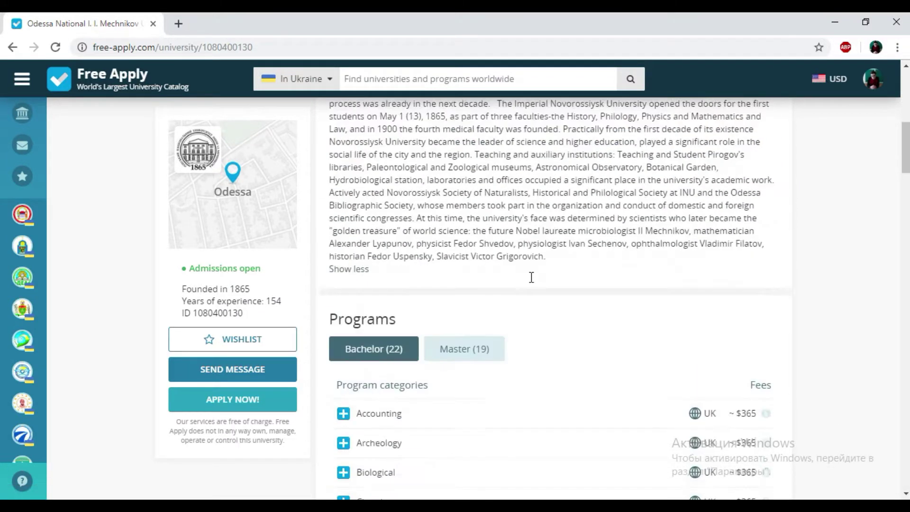
pyautogui.scroll(-5, 434, 284)
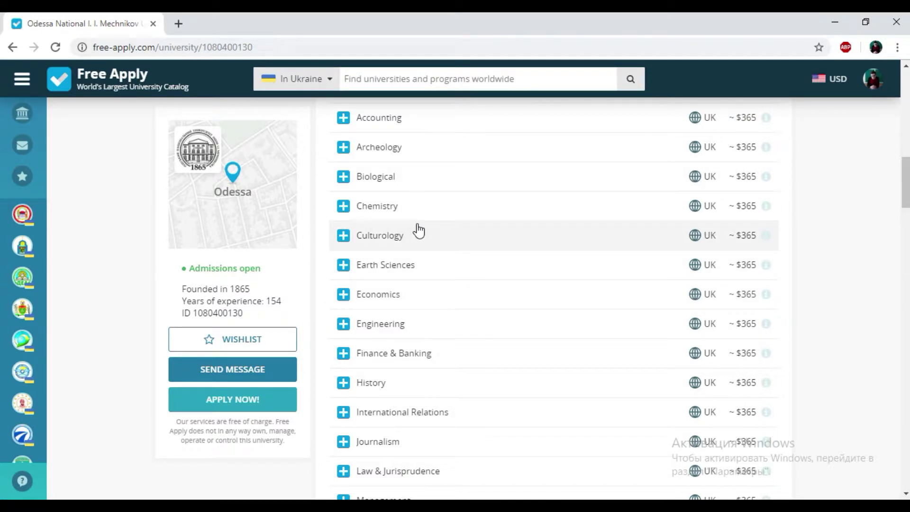
pyautogui.click(342, 235)
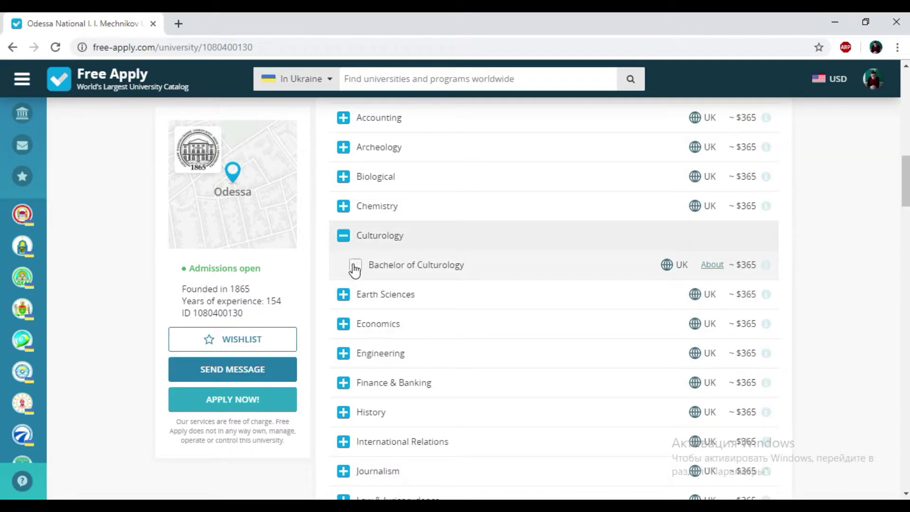
pyautogui.click(355, 269)
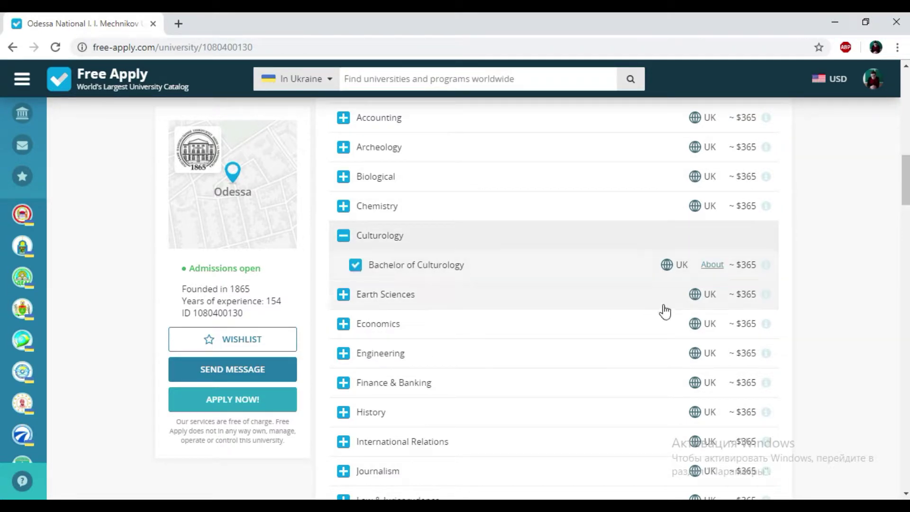
pyautogui.click(713, 264)
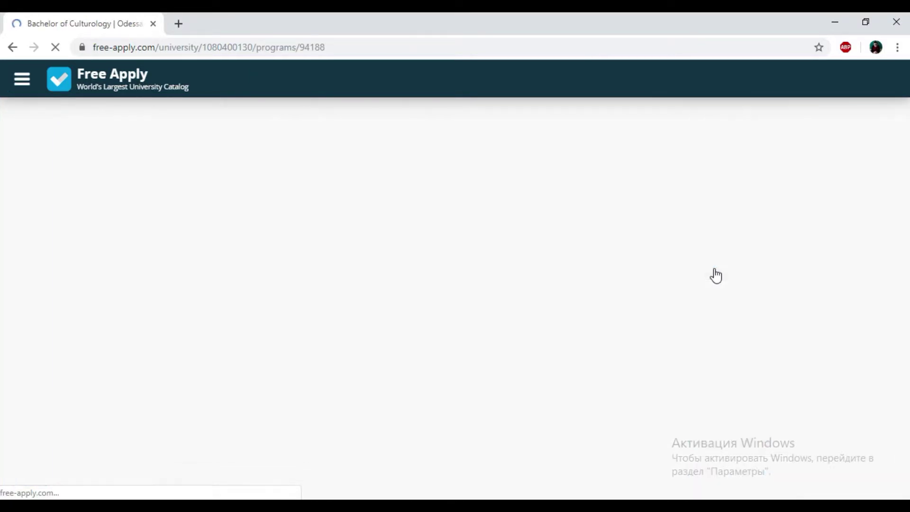
# - Review the program's documents, map and fees, then choose Apply Now
pyautogui.scroll(-3, 543, 276)
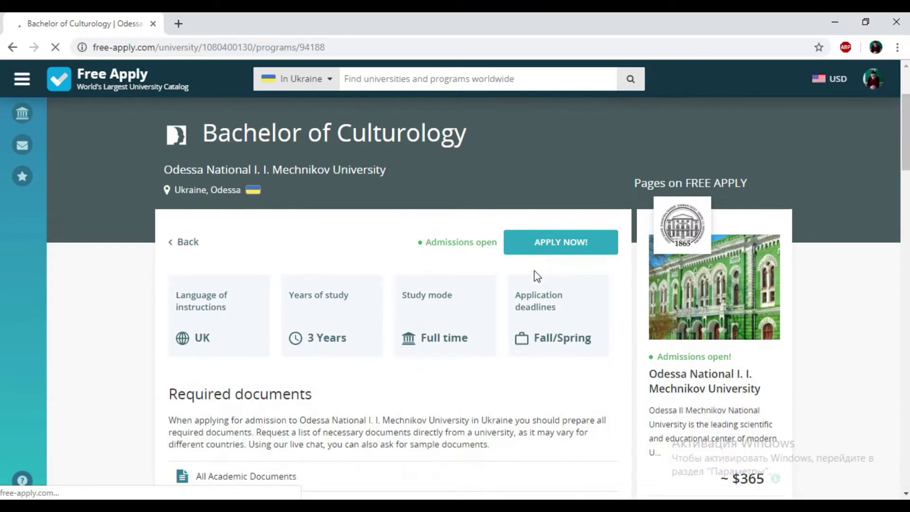
pyautogui.moveTo(202, 334)
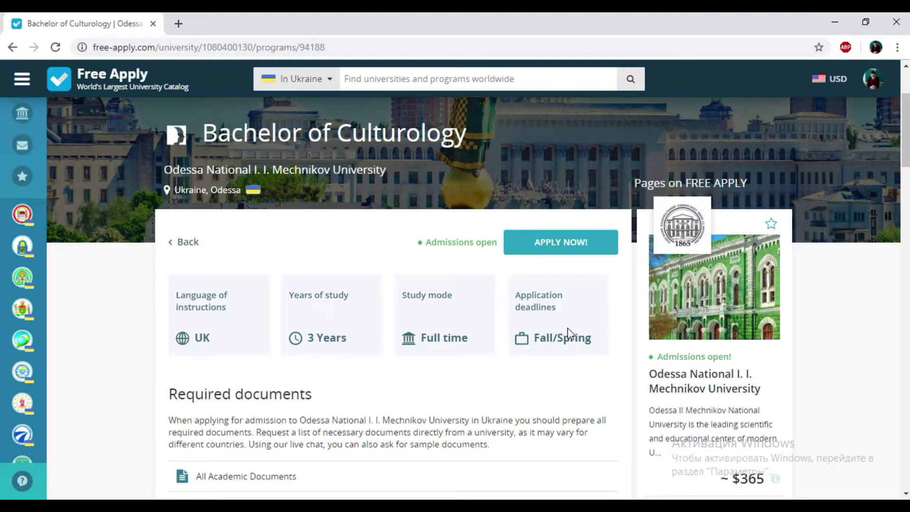
pyautogui.scroll(-4, 567, 328)
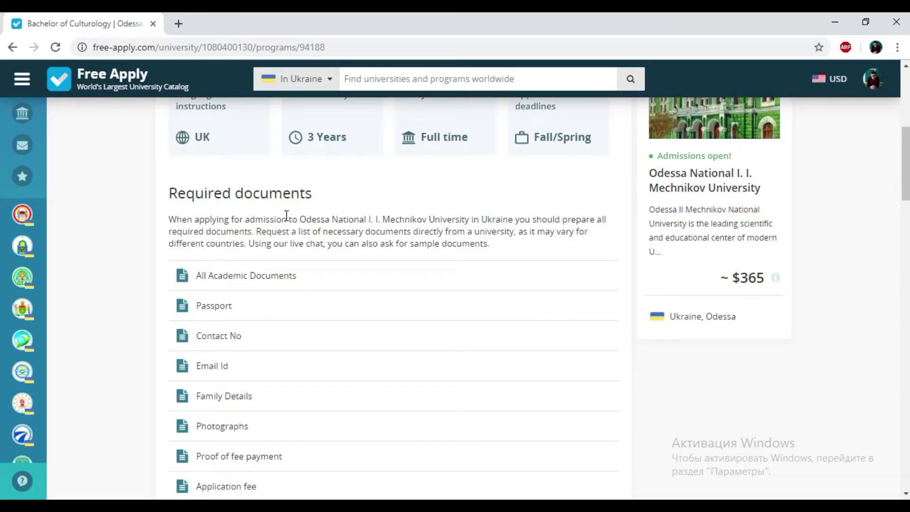
pyautogui.scroll(-12, 286, 215)
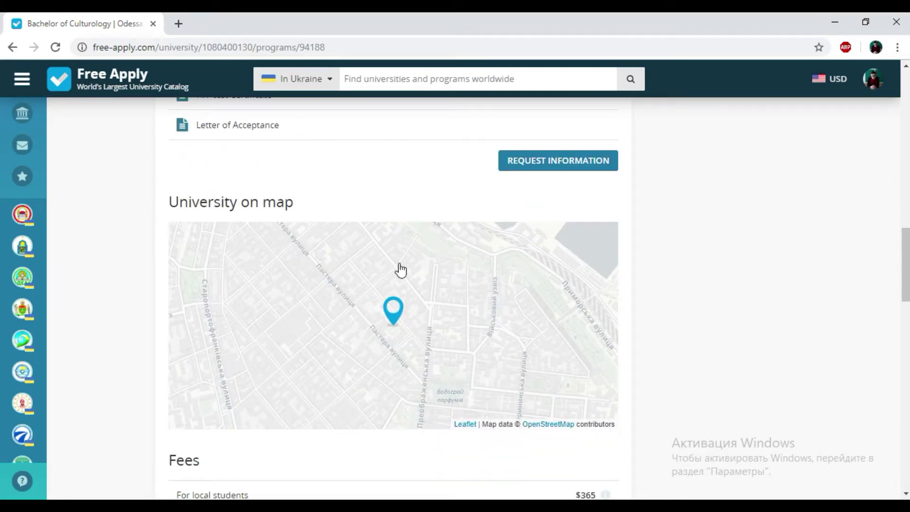
pyautogui.scroll(-3, 400, 272)
pyautogui.scroll(-4, 646, 366)
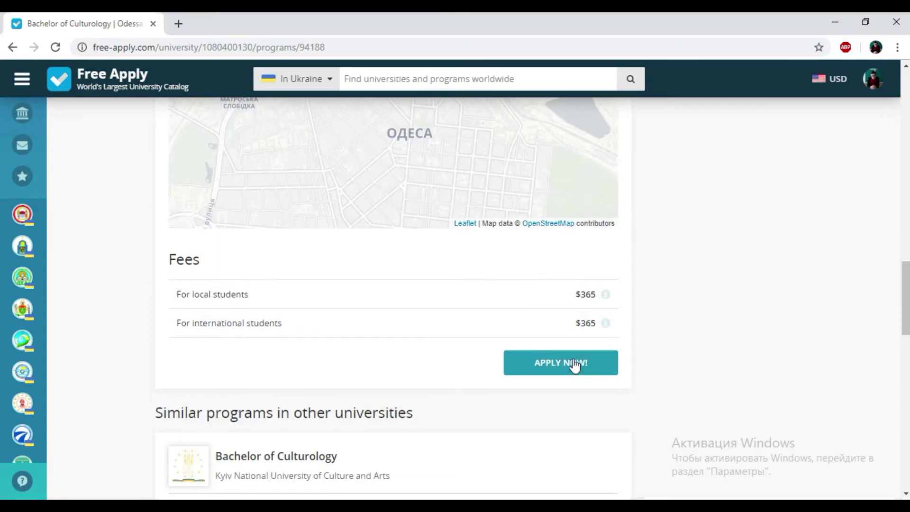
pyautogui.click(577, 365)
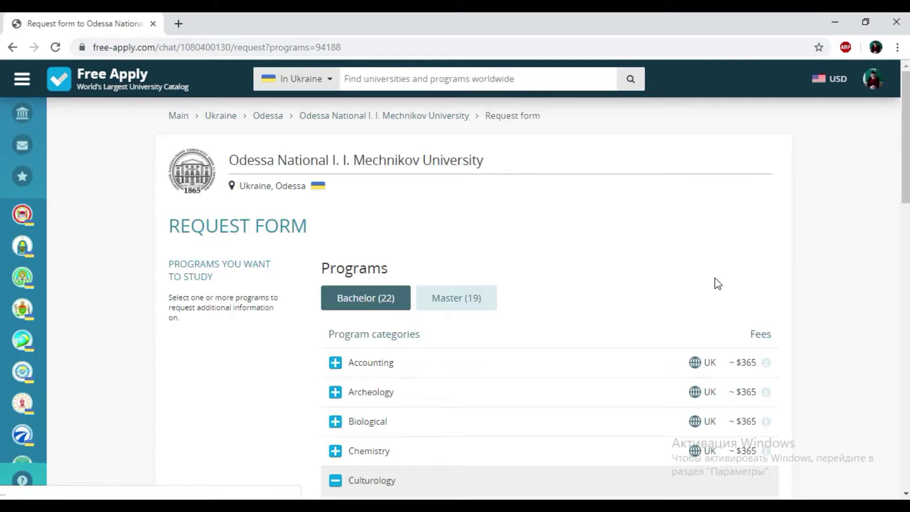
# - Drop Bachelor of Culturology at Kyiv Construction, Izmail, Kyiv Orthodox and Ukrainian Catholic universities
pyautogui.scroll(-14, 715, 277)
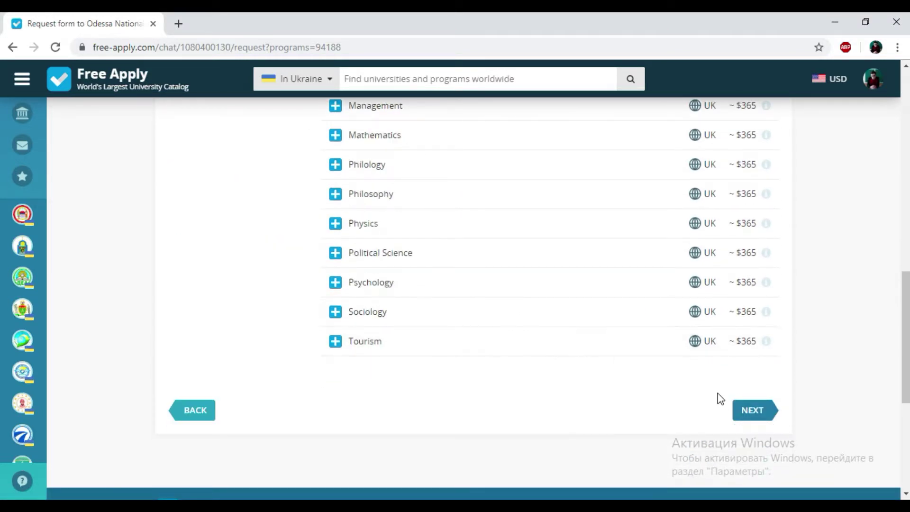
pyautogui.click(756, 413)
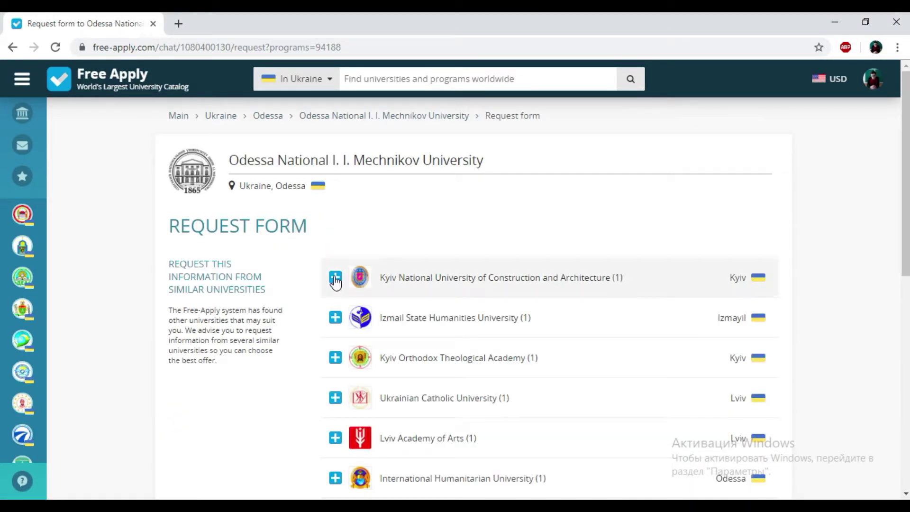
pyautogui.click(335, 277)
pyautogui.scroll(-1, 336, 265)
pyautogui.click(355, 245)
pyautogui.click(335, 280)
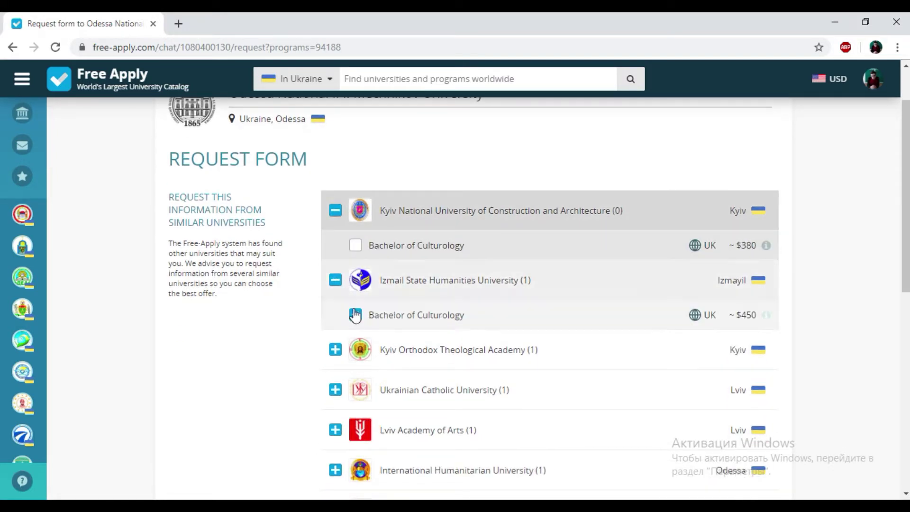
pyautogui.click(356, 315)
pyautogui.scroll(-3, 349, 321)
pyautogui.click(335, 216)
pyautogui.click(355, 250)
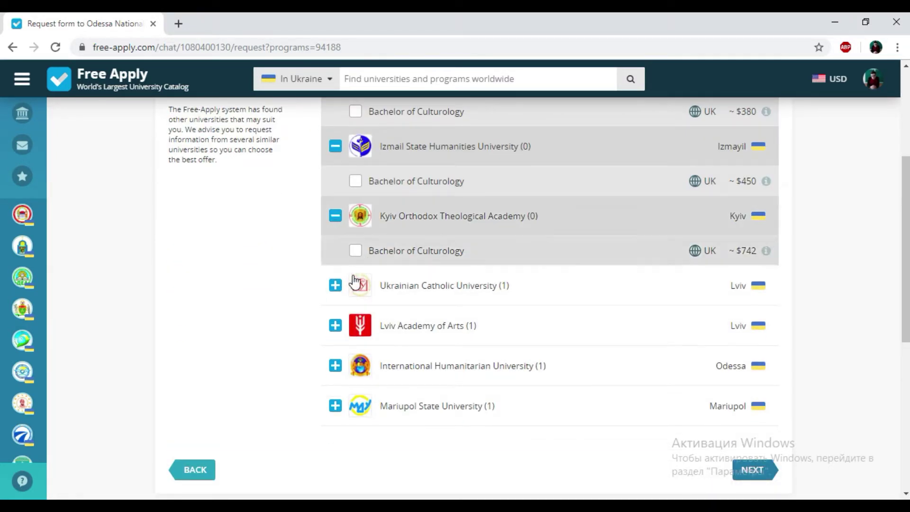
pyautogui.click(335, 285)
pyautogui.click(355, 320)
# - Also drop the Lviv Academy of Arts, International Humanitarian and Mariupol State programs
pyautogui.click(335, 355)
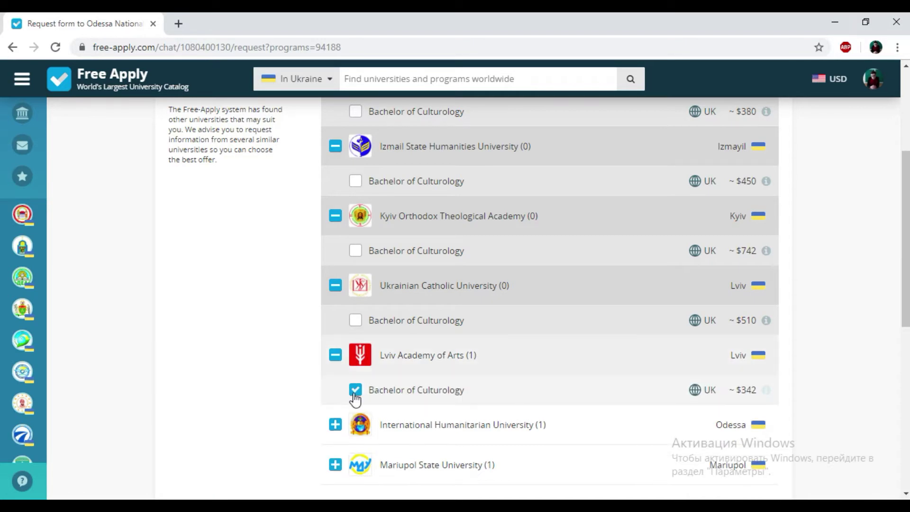
pyautogui.click(356, 388)
pyautogui.click(335, 423)
pyautogui.scroll(-3, 346, 415)
pyautogui.click(355, 326)
pyautogui.click(335, 361)
pyautogui.click(355, 394)
# - Exclude Romania from the recommended countries and send the request
pyautogui.click(748, 455)
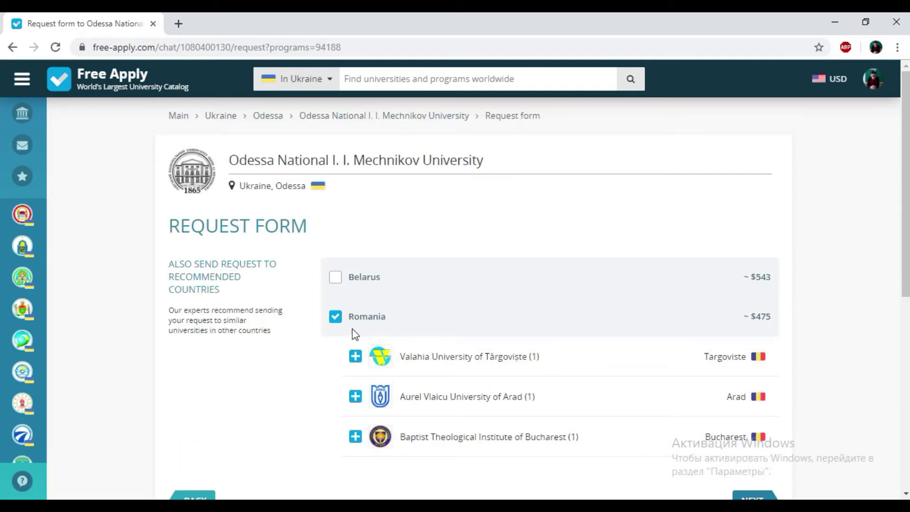
pyautogui.click(335, 317)
pyautogui.click(760, 456)
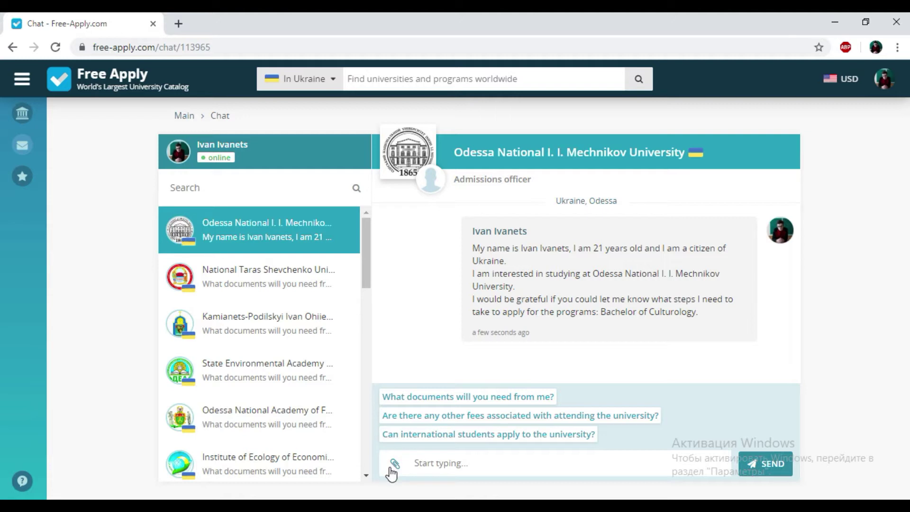
# - Send the suggested questions on required documents, other fees and international applicants
pyautogui.click(501, 407)
pyautogui.click(502, 406)
pyautogui.click(502, 406)
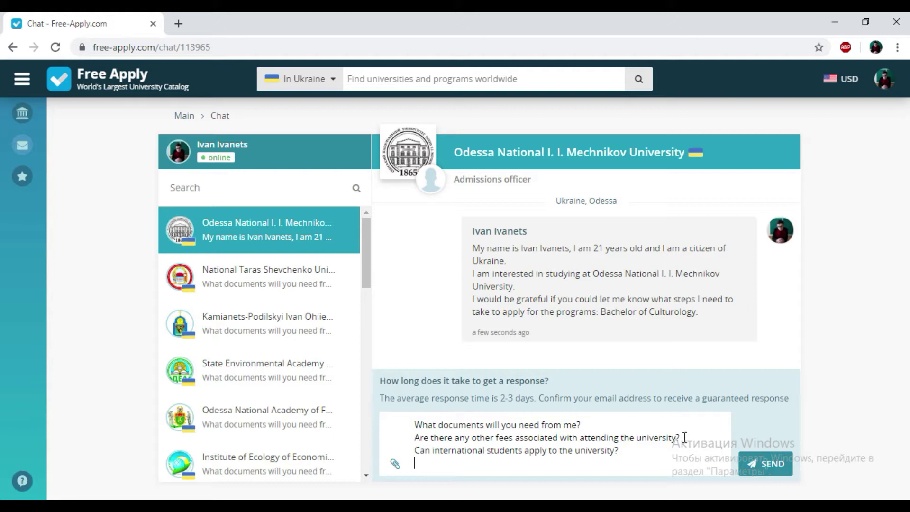
pyautogui.click(765, 460)
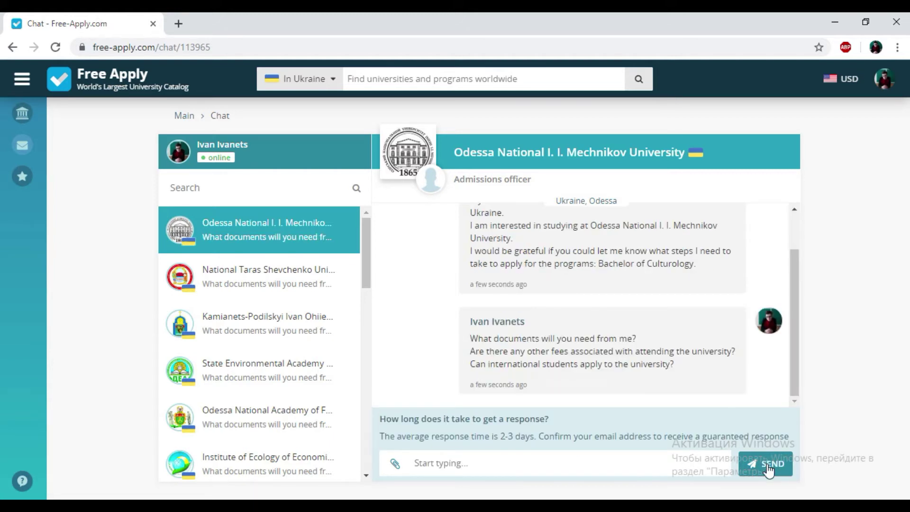